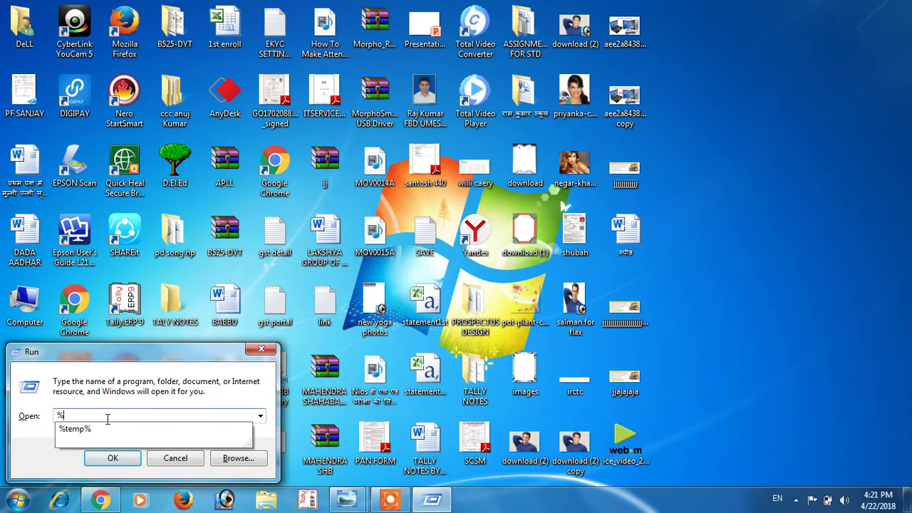
- Open the %temp% folder through the Run dialog and move all its items to the Recycle Bin
{"action": "type", "text": "temp%"}
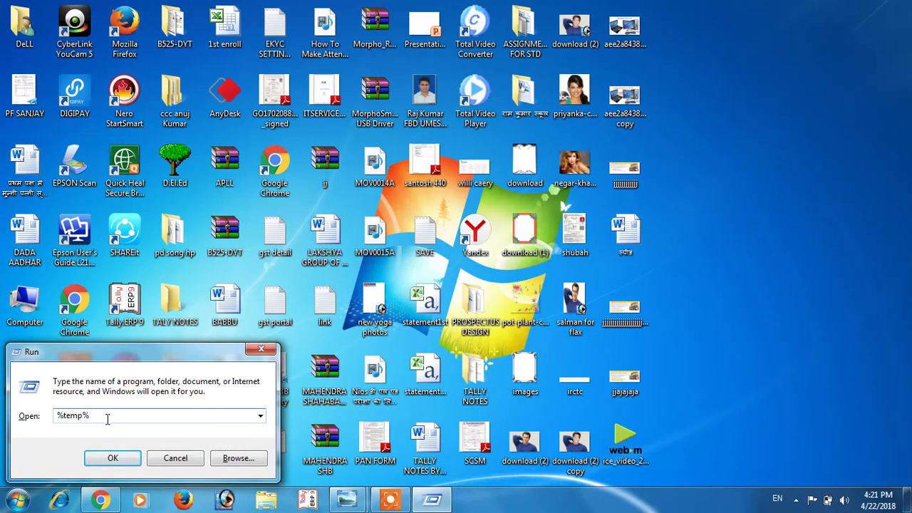
{"action": "left_click", "coordinate": [111, 458]}
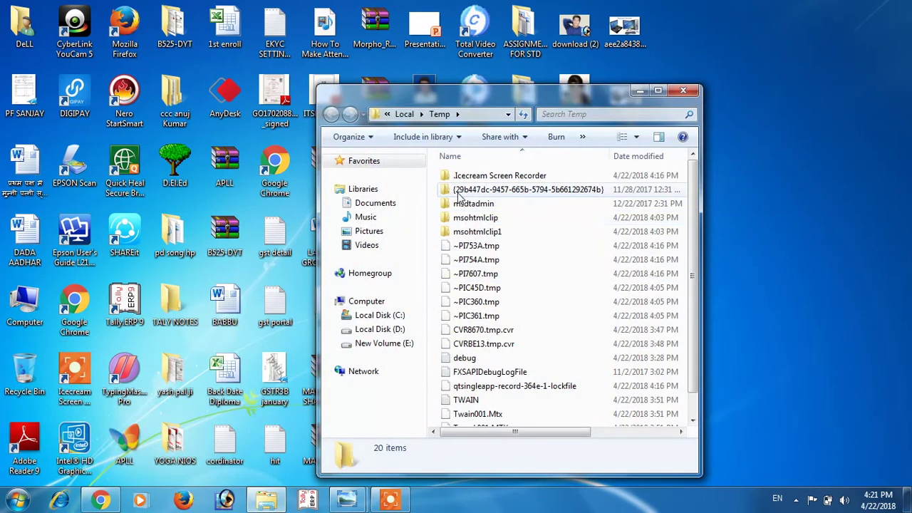
{"action": "left_click", "coordinate": [449, 183]}
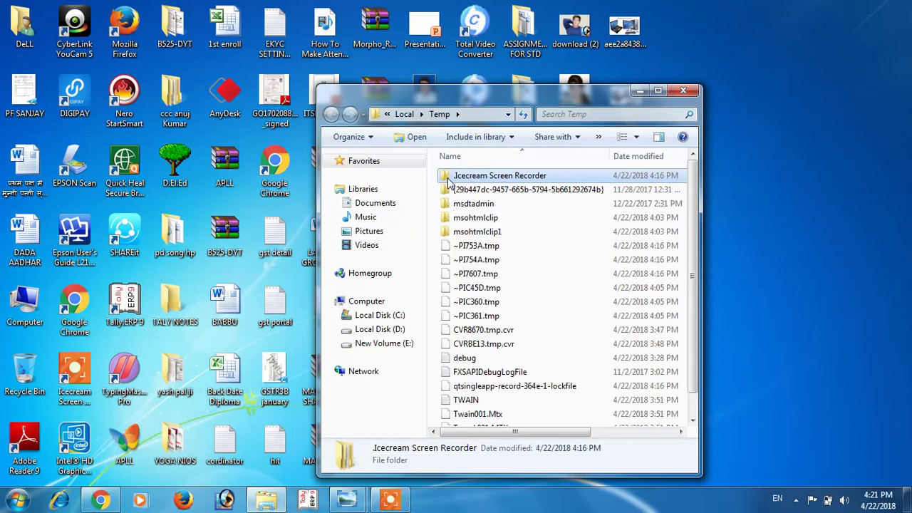
{"action": "key", "text": "ctrl+a"}
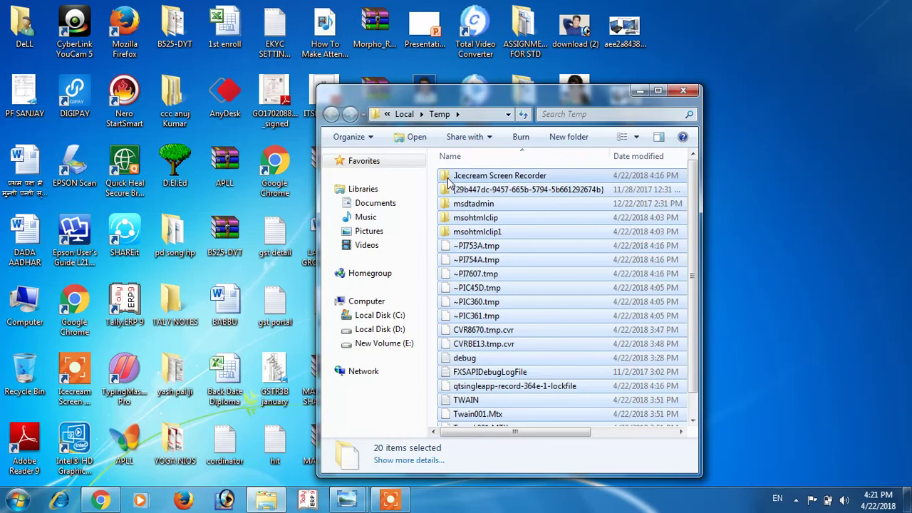
{"action": "key", "text": "Delete"}
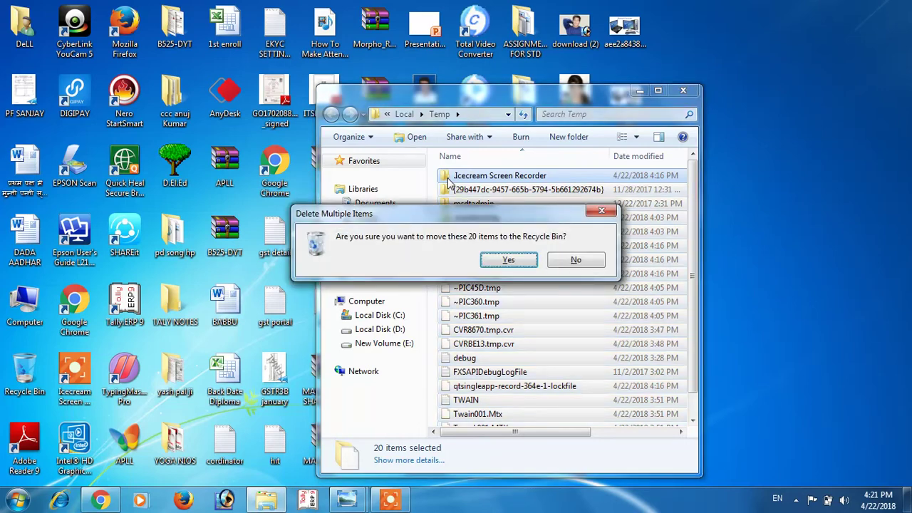
{"action": "left_click", "coordinate": [506, 260]}
- Skip or retry the temporary files that are in use, dismiss the remaining deletion prompt and close the Temp folder
{"action": "left_click", "coordinate": [506, 305]}
{"action": "left_click", "coordinate": [502, 306]}
{"action": "left_click", "coordinate": [507, 305]}
{"action": "left_click", "coordinate": [456, 304]}
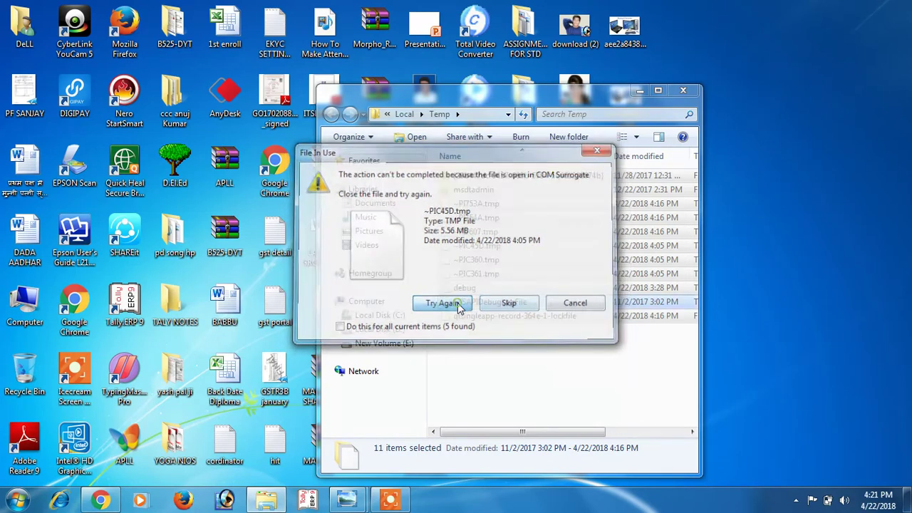
{"action": "left_click", "coordinate": [602, 149]}
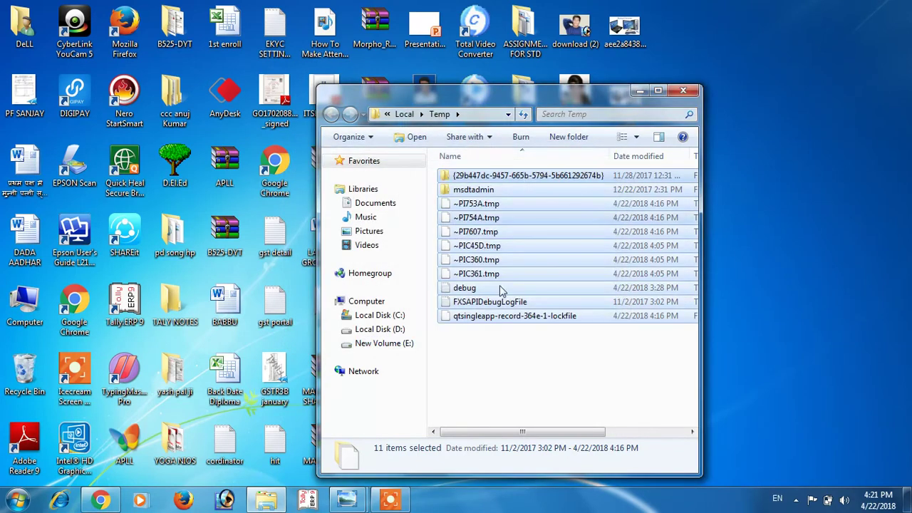
{"action": "left_click", "coordinate": [472, 352]}
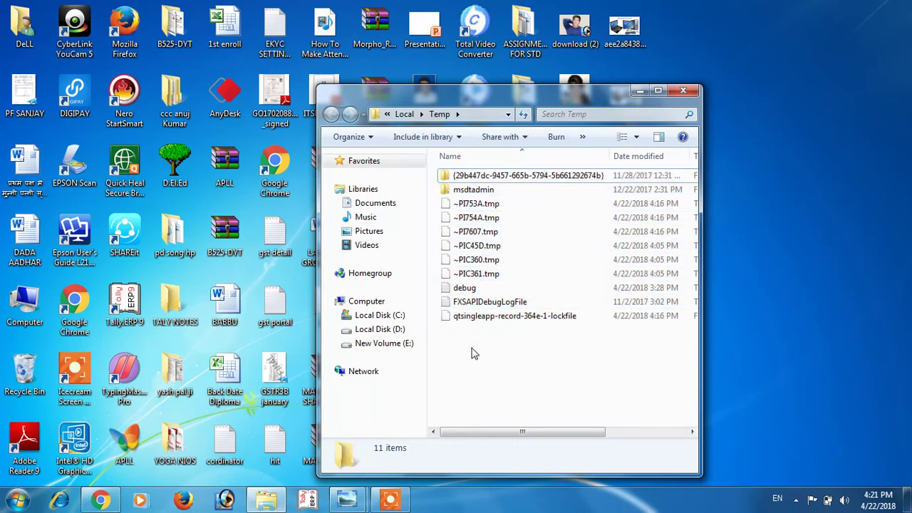
{"action": "left_click", "coordinate": [685, 91]}
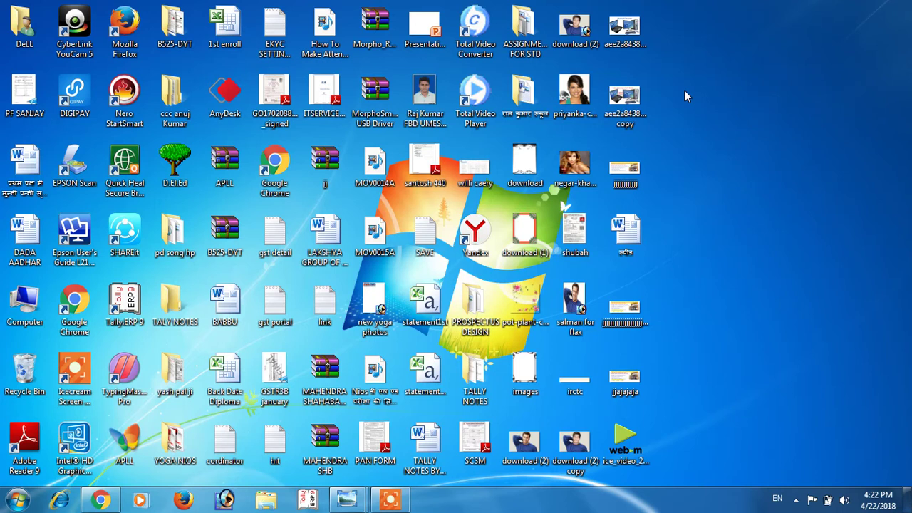
- Open the prefetch folder through the Run dialog and grant permanent access to it
{"action": "key", "text": "super+r"}
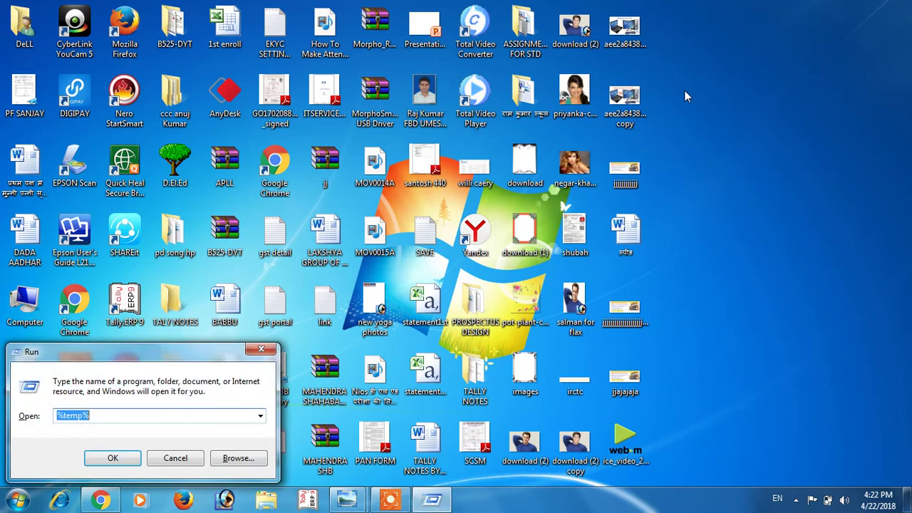
{"action": "key", "text": "BackSpace"}
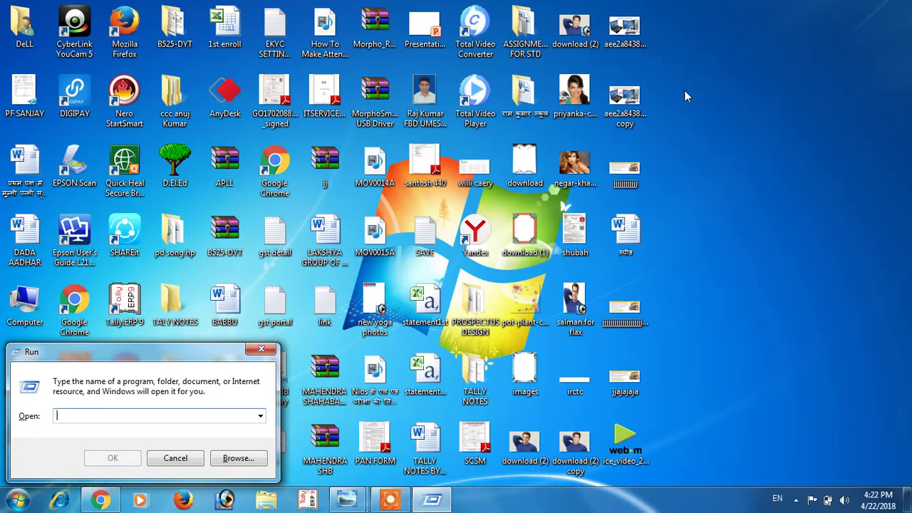
{"action": "type", "text": "prefetch"}
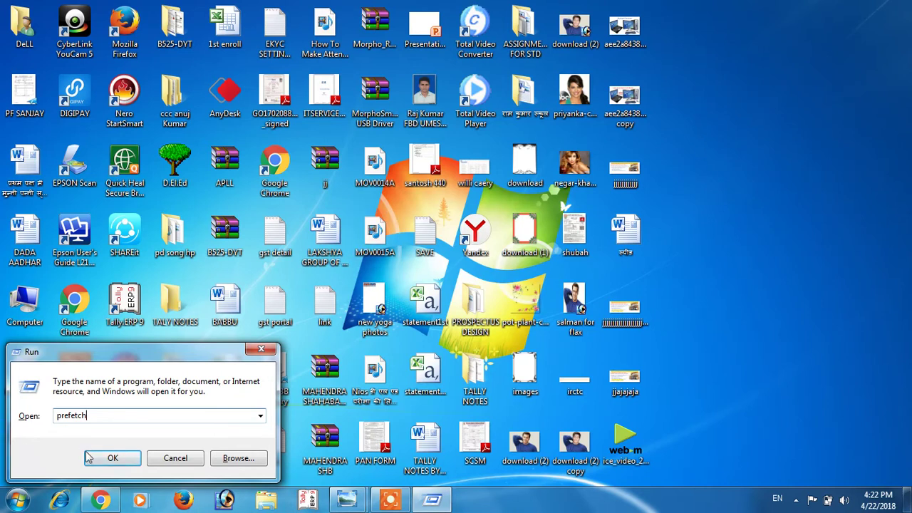
{"action": "left_click", "coordinate": [108, 460]}
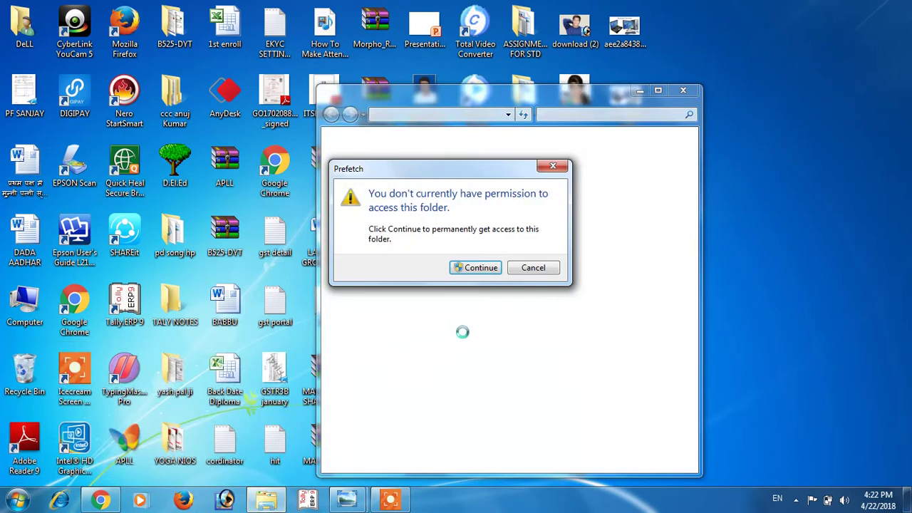
{"action": "left_click", "coordinate": [483, 274]}
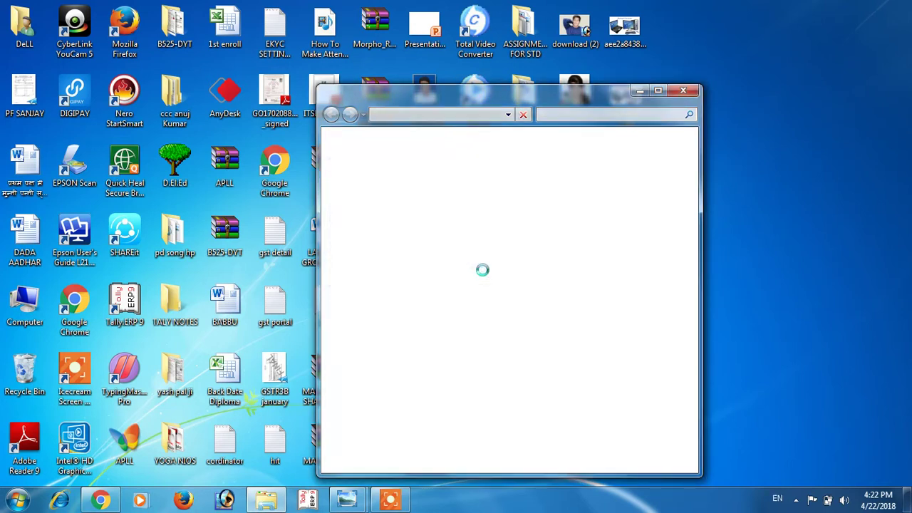
- Maximize the Prefetch folder window, move all its items to the Recycle Bin and close the window
{"action": "left_click", "coordinate": [460, 178]}
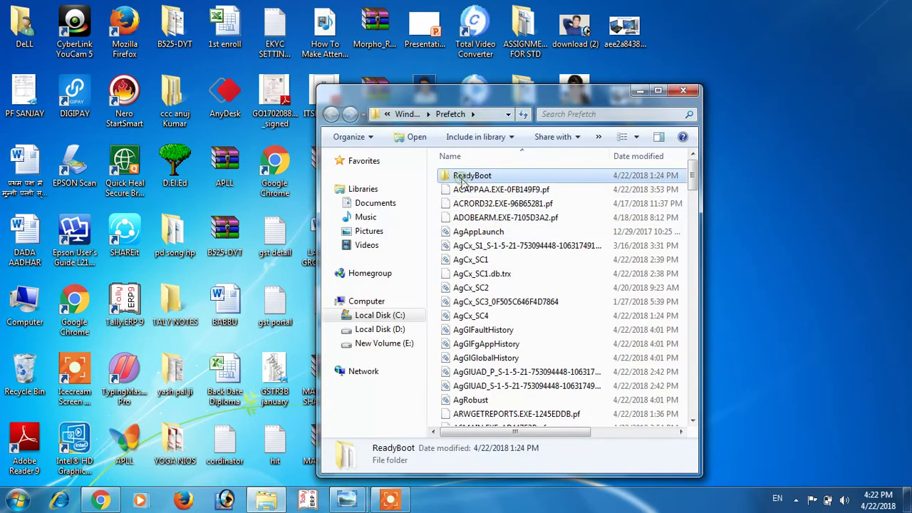
{"action": "left_click", "coordinate": [659, 92]}
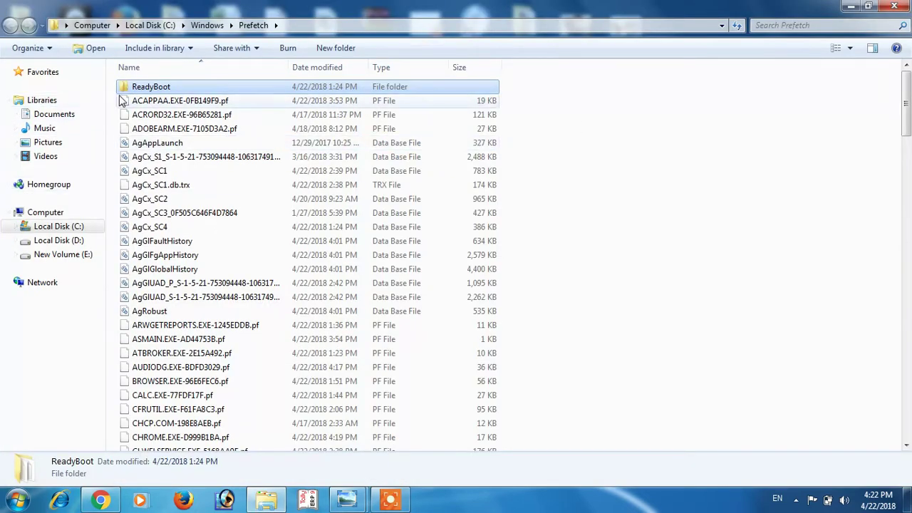
{"action": "key", "text": "ctrl+a"}
{"action": "key", "text": "Delete"}
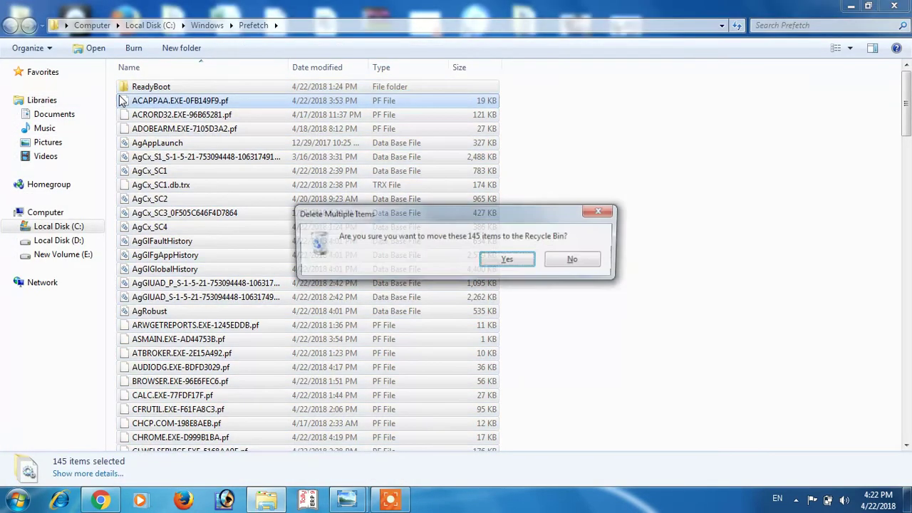
{"action": "left_click", "coordinate": [506, 265]}
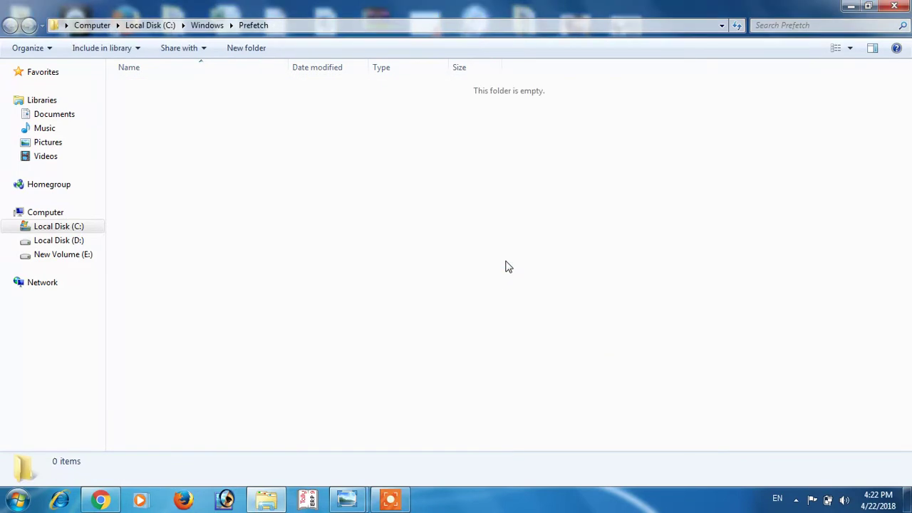
{"action": "left_click", "coordinate": [900, 9]}
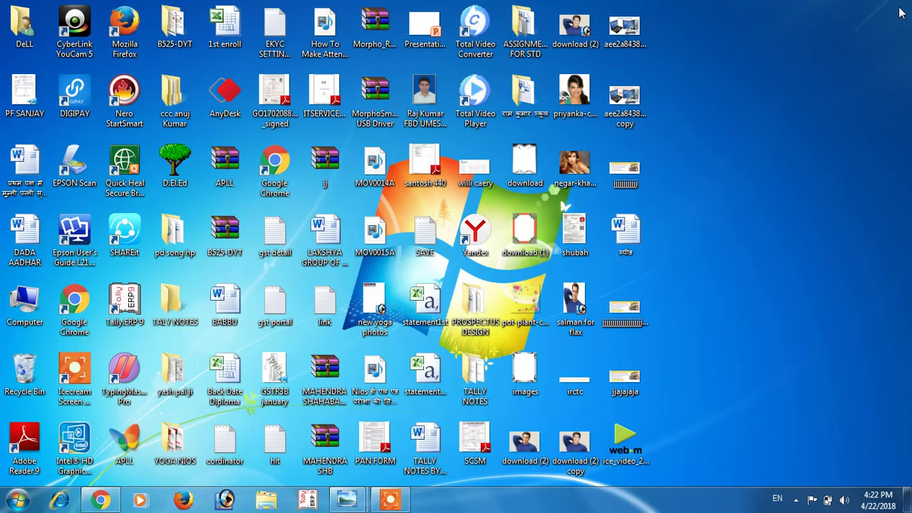
- Launch Disk Cleanup with the Run command cleanmgr and scan drive (C:)
{"action": "key", "text": "super+r"}
{"action": "key", "text": "BackSpace"}
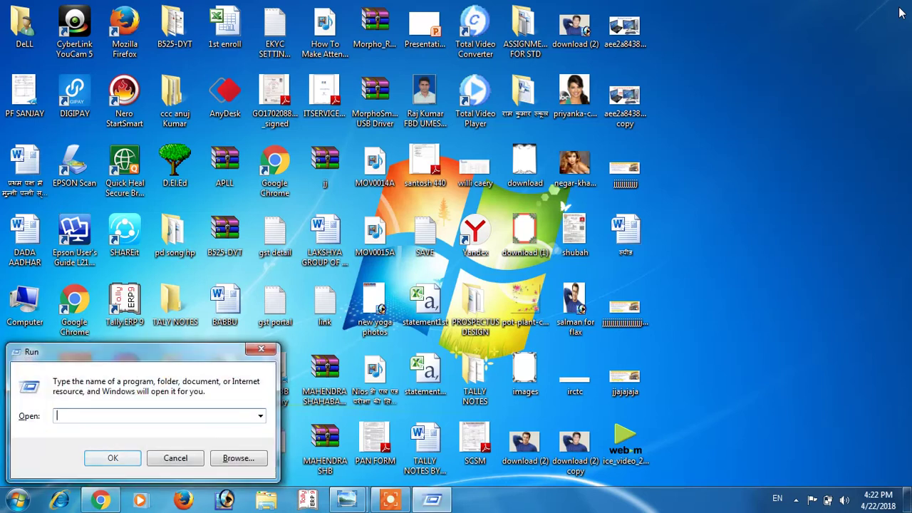
{"action": "type", "text": "clea"}
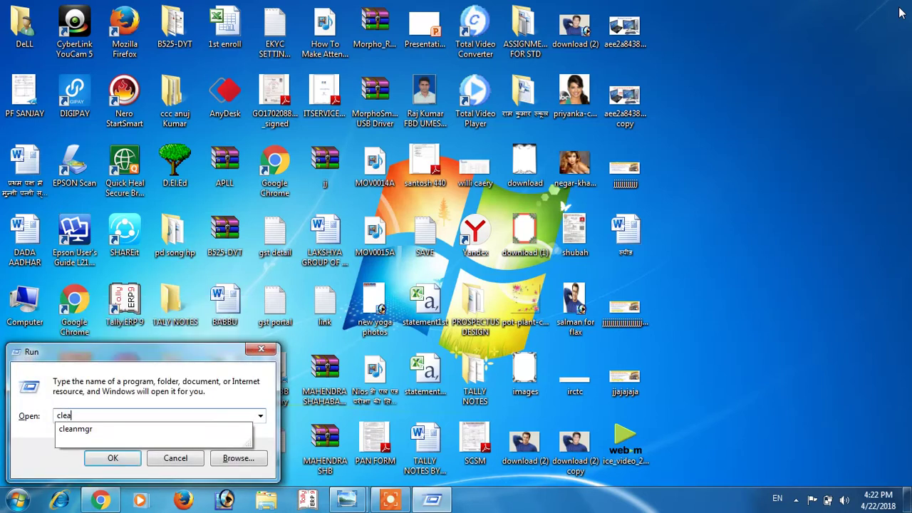
{"action": "type", "text": "nmgr"}
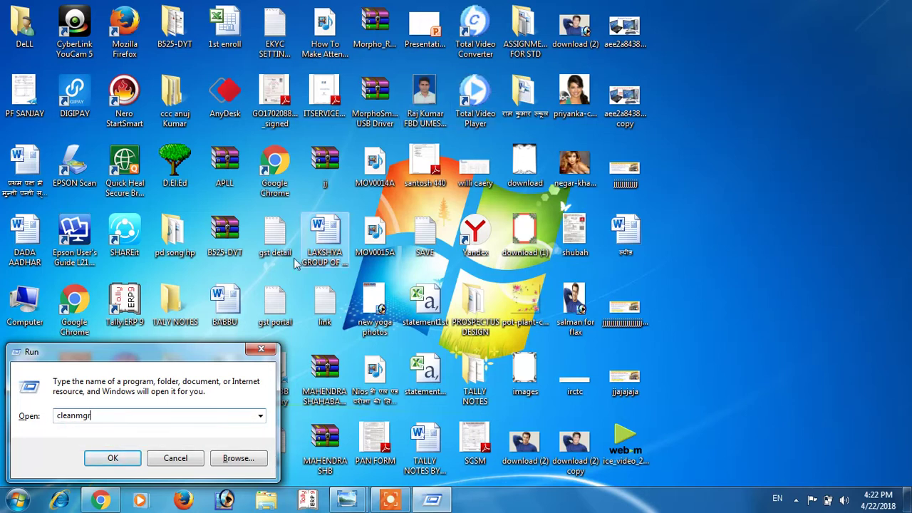
{"action": "left_click", "coordinate": [114, 459]}
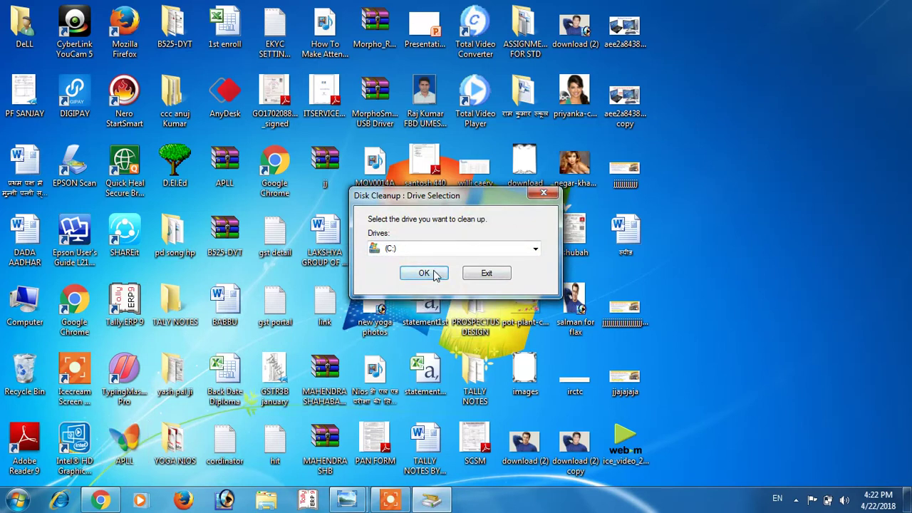
{"action": "left_click", "coordinate": [435, 274]}
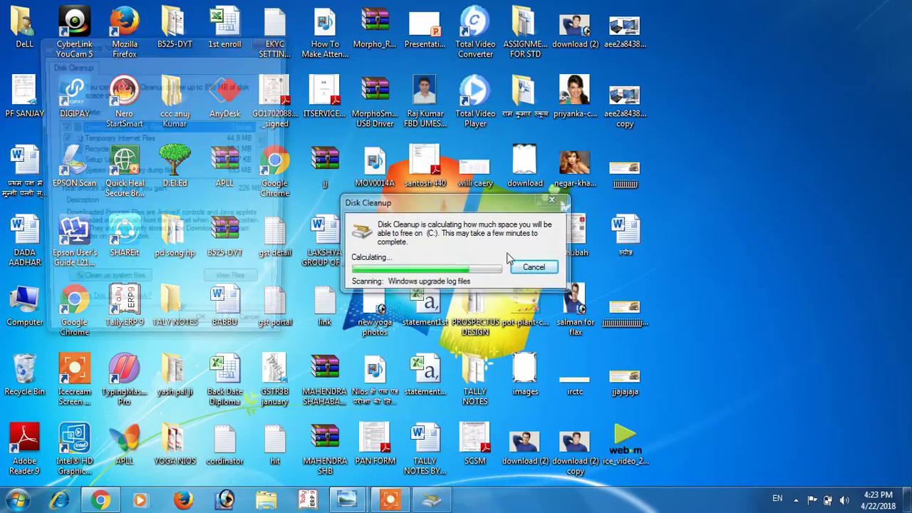
- Include system error memory dump files and the per-user and system archived Windows error reports in the cleanup, and permanently delete all checked files
{"action": "left_click", "coordinate": [61, 171]}
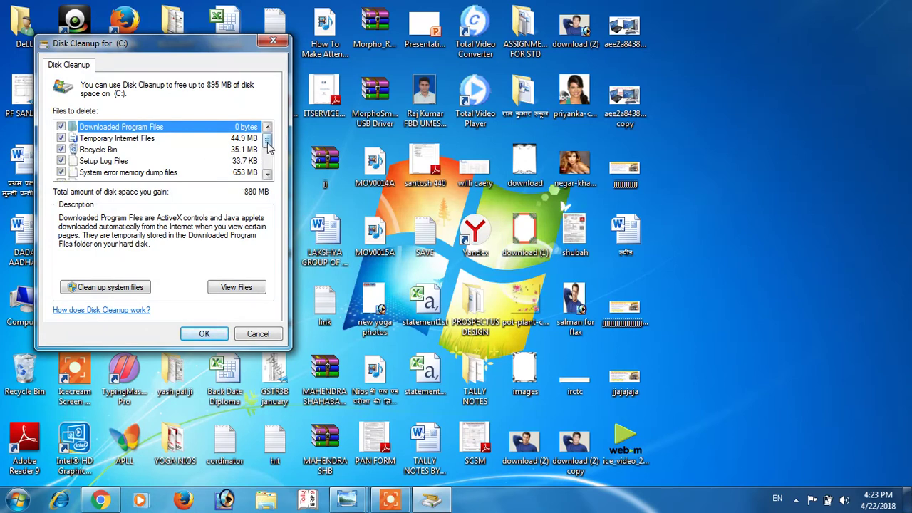
{"action": "left_click_drag", "start_coordinate": [268, 148], "coordinate": [220, 169]}
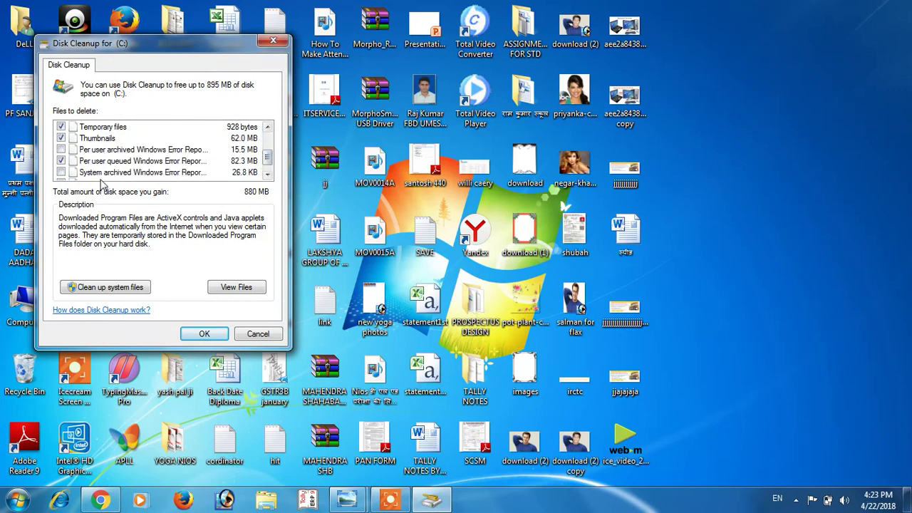
{"action": "left_click", "coordinate": [61, 149]}
{"action": "left_click", "coordinate": [61, 172]}
{"action": "left_click", "coordinate": [267, 175]}
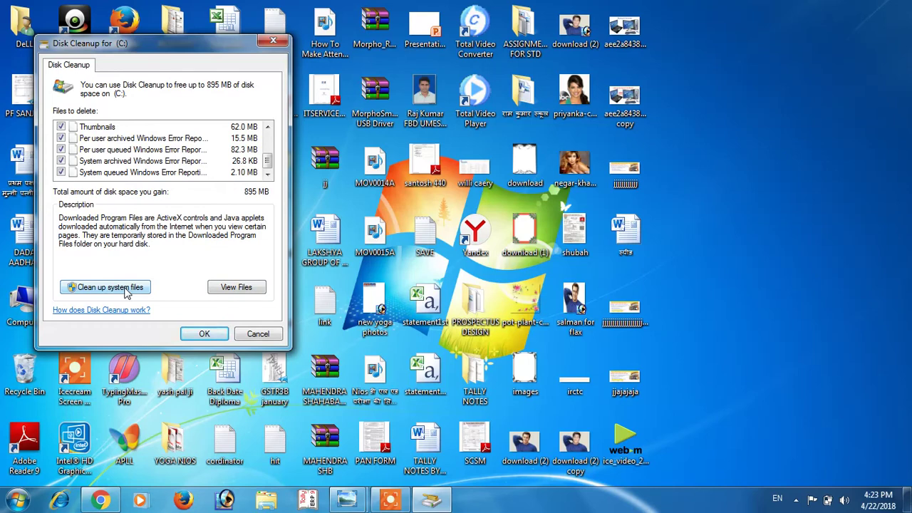
{"action": "left_click", "coordinate": [208, 335]}
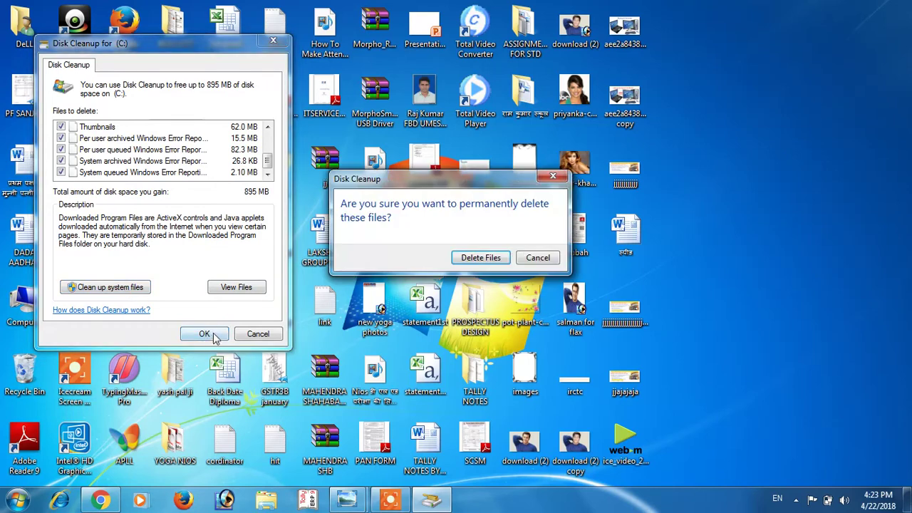
{"action": "left_click", "coordinate": [492, 261]}
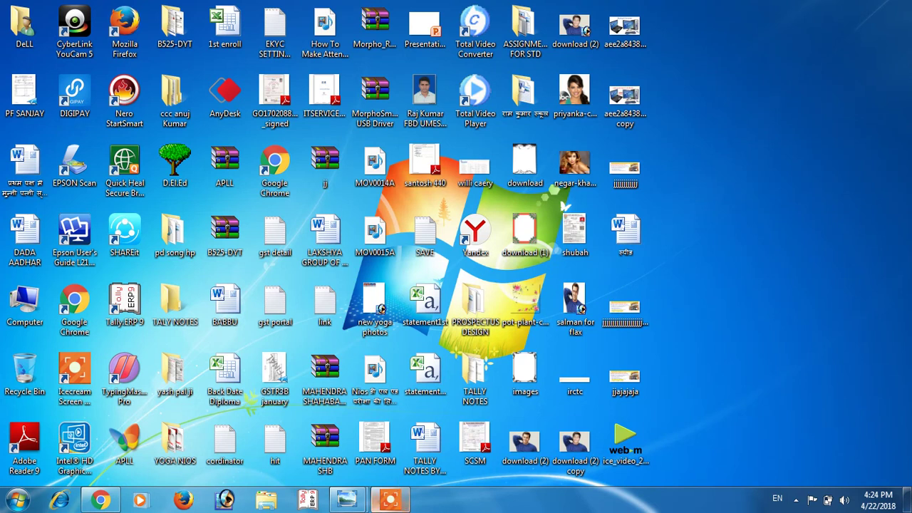
{"action": "mouse_move", "coordinate": [387, 508]}
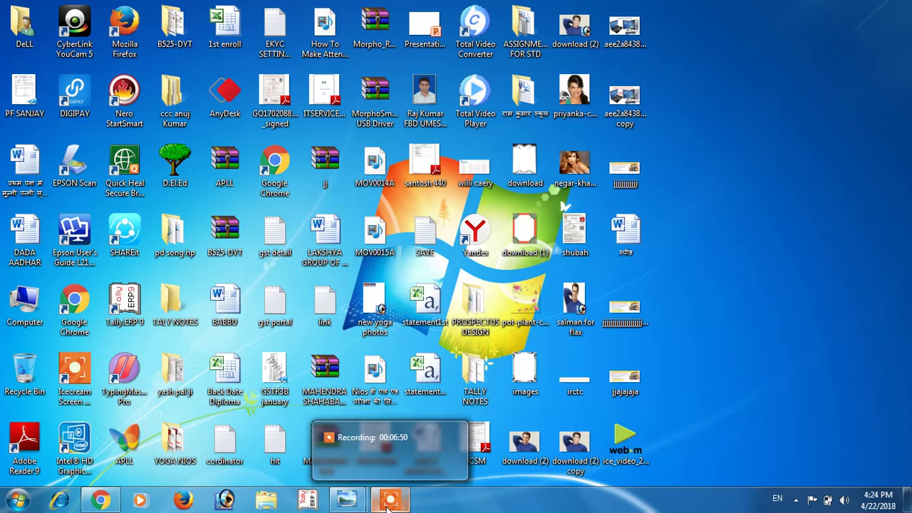
{"action": "left_click", "coordinate": [388, 503]}
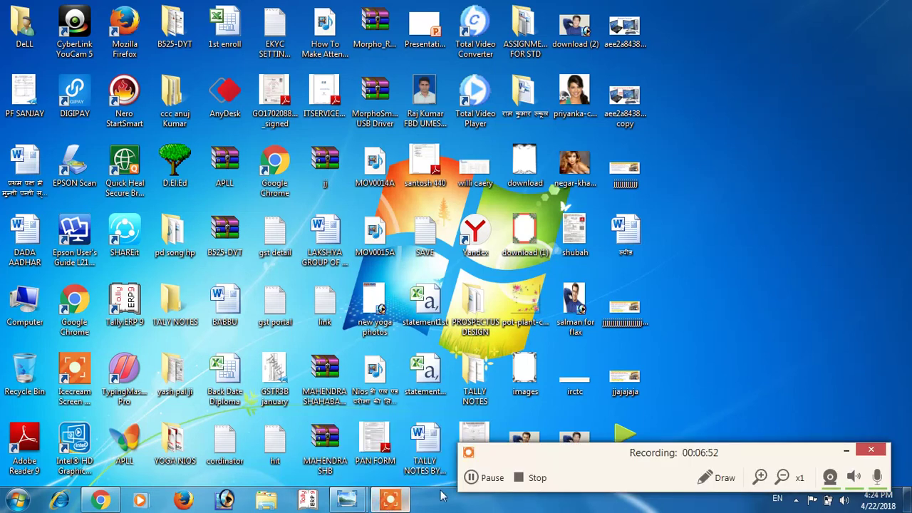